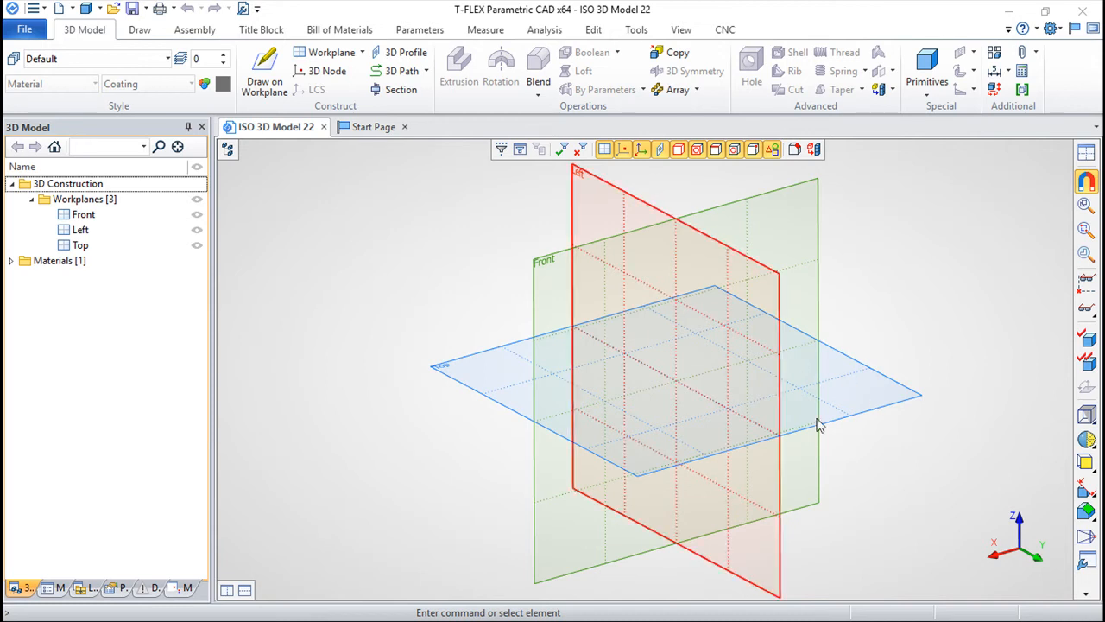
{"action": "middle_click_drag", "start_coordinate": [861, 464], "coordinate": [914, 458]}
{"action": "middle_click_drag", "start_coordinate": [745, 385], "coordinate": [768, 365]}
{"action": "middle_click_drag", "start_coordinate": [971, 489], "coordinate": [724, 280]}
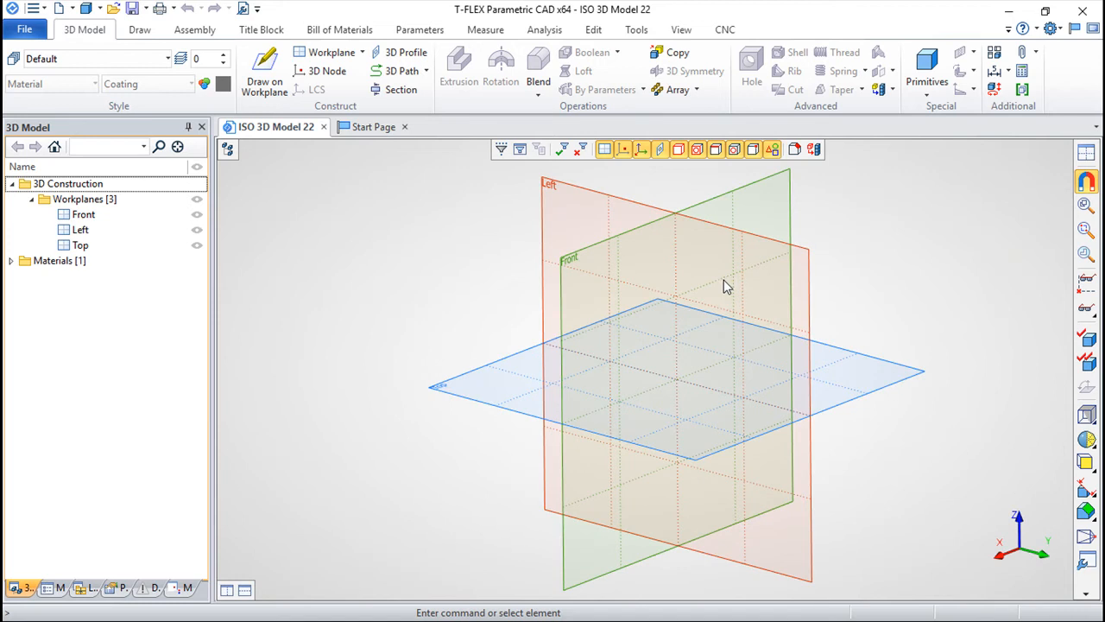
{"action": "middle_click_drag", "start_coordinate": [893, 447], "coordinate": [893, 426]}
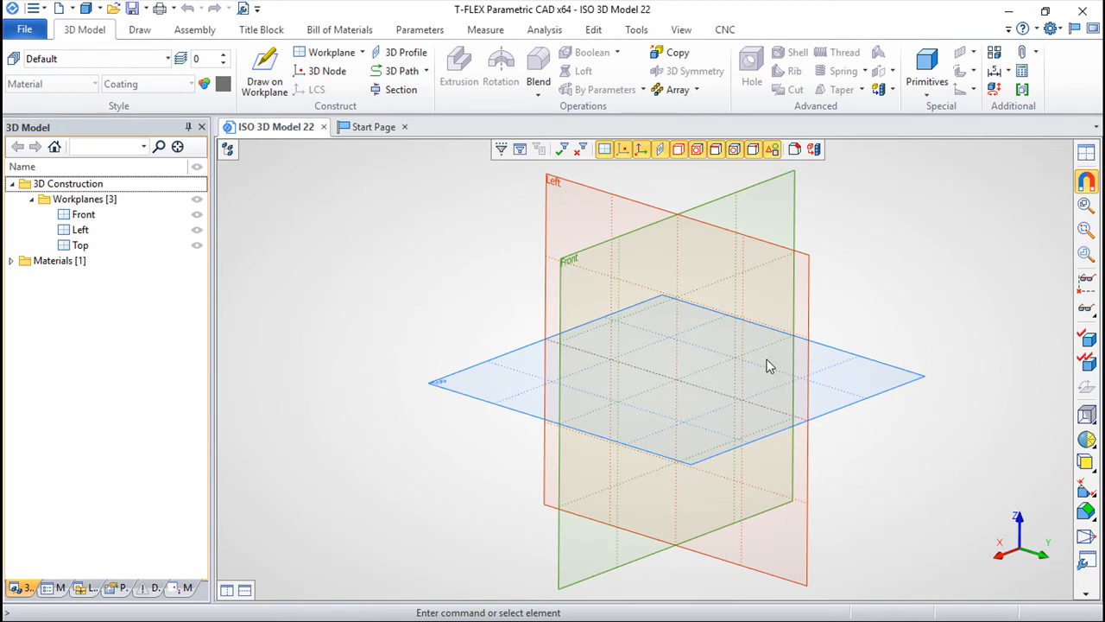
Step: Insert the external Parasolid model shape.x_t from the desktop at its default position, keeping the geometry saved in the file
{"action": "left_click", "coordinate": [195, 29]}
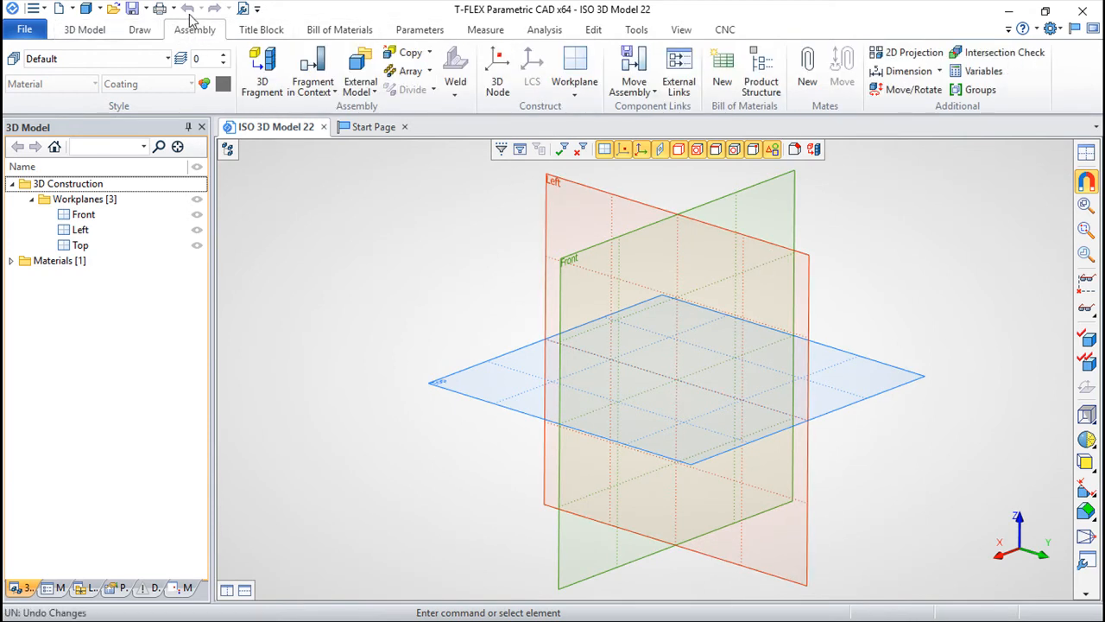
{"action": "left_click", "coordinate": [365, 69]}
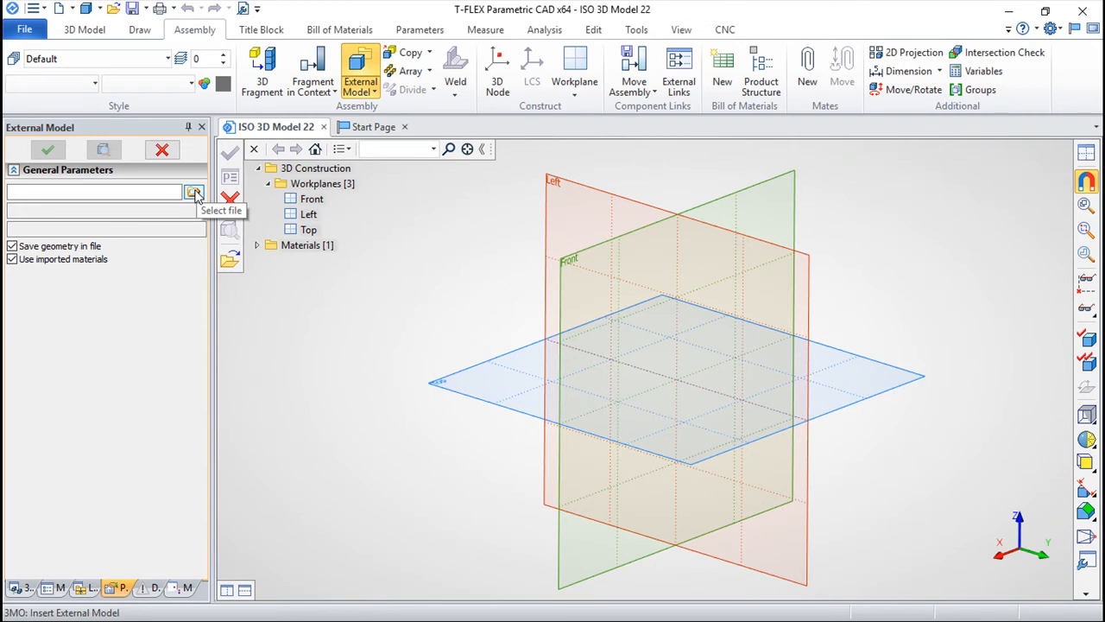
{"action": "left_click", "coordinate": [194, 193]}
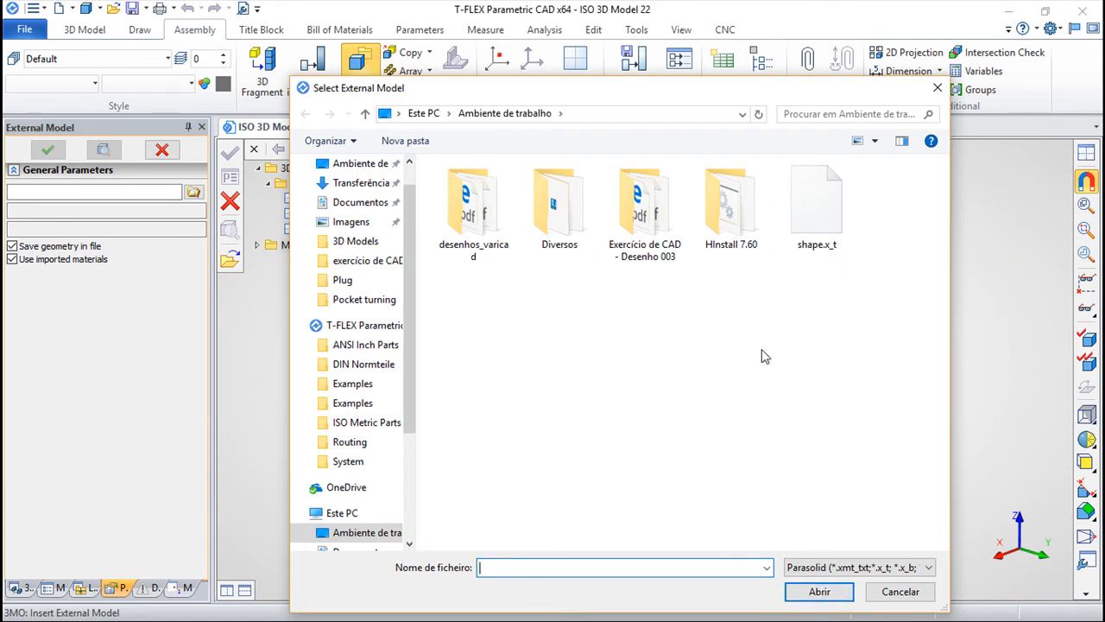
{"action": "left_click", "coordinate": [812, 207]}
{"action": "left_click", "coordinate": [830, 592]}
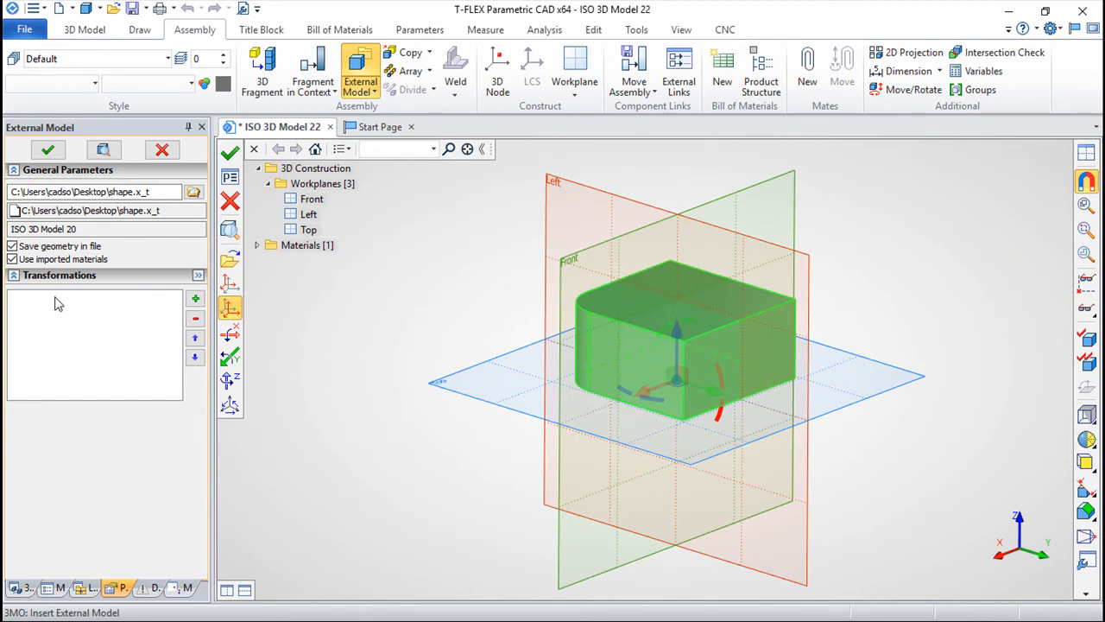
{"action": "left_click", "coordinate": [229, 405]}
{"action": "left_click", "coordinate": [230, 155]}
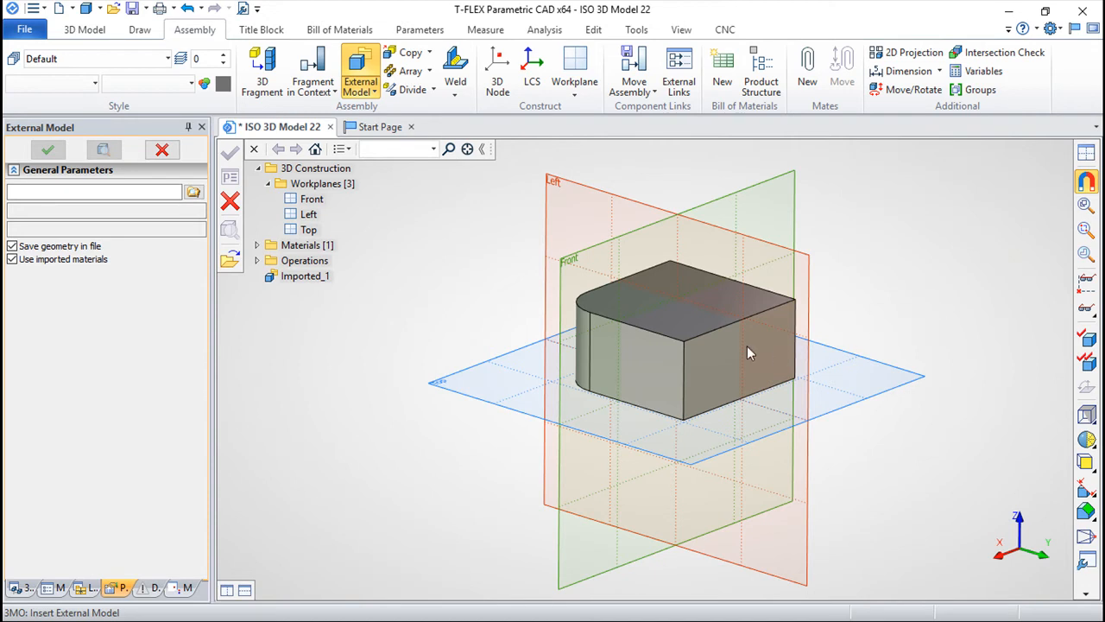
{"action": "key", "text": "Escape"}
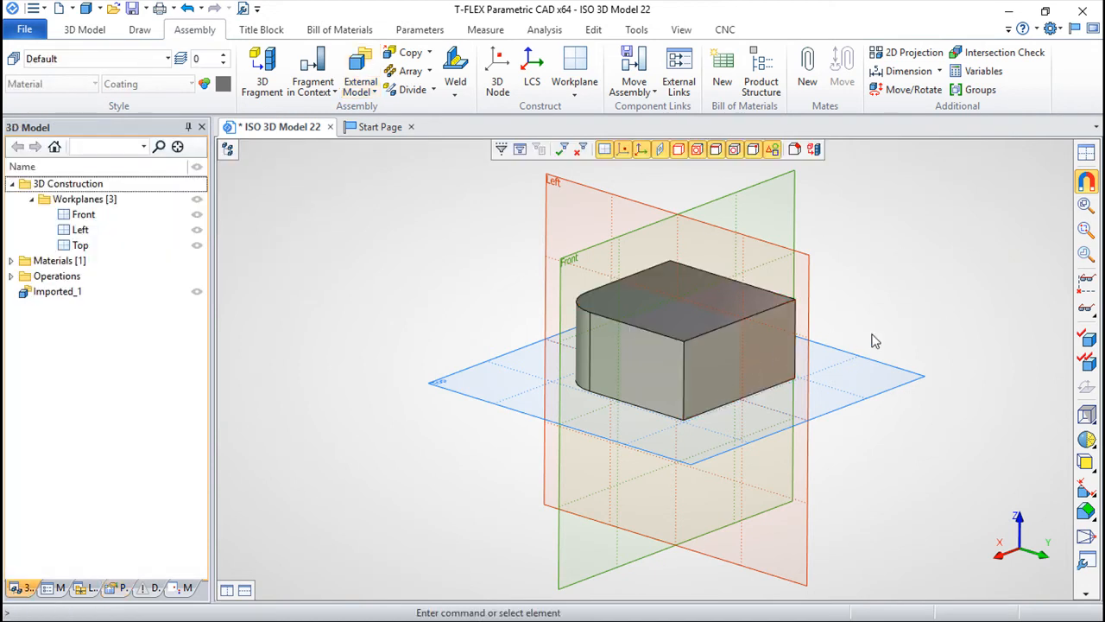
Step: Display the model tree inside the 3D scene and highlight the imported body from it
{"action": "left_click", "coordinate": [228, 149]}
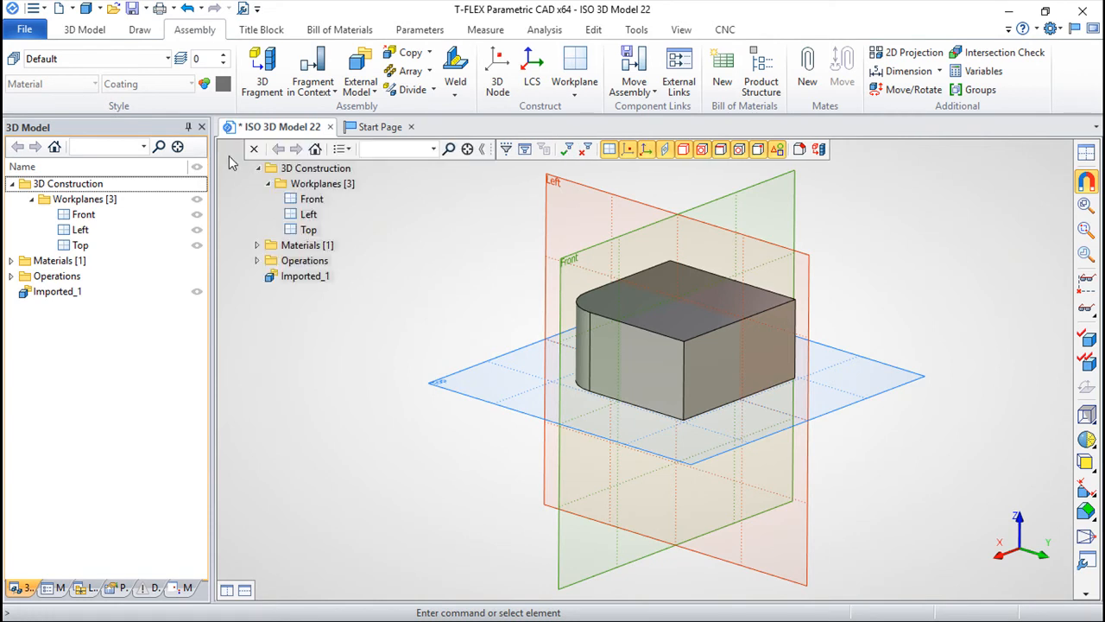
{"action": "left_click", "coordinate": [285, 282]}
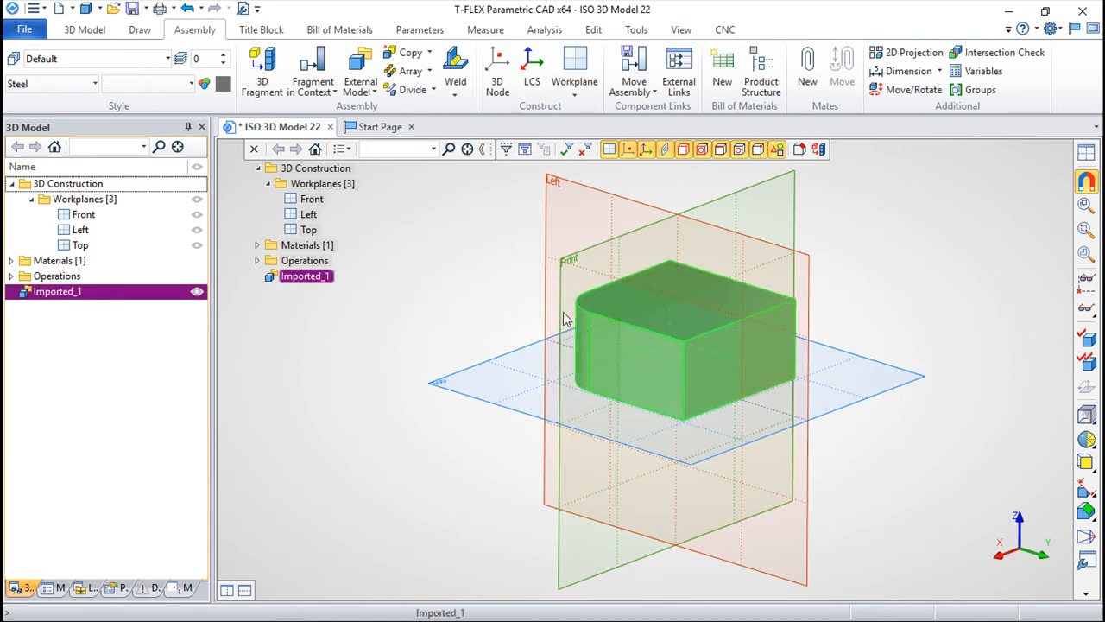
{"action": "left_click", "coordinate": [941, 316]}
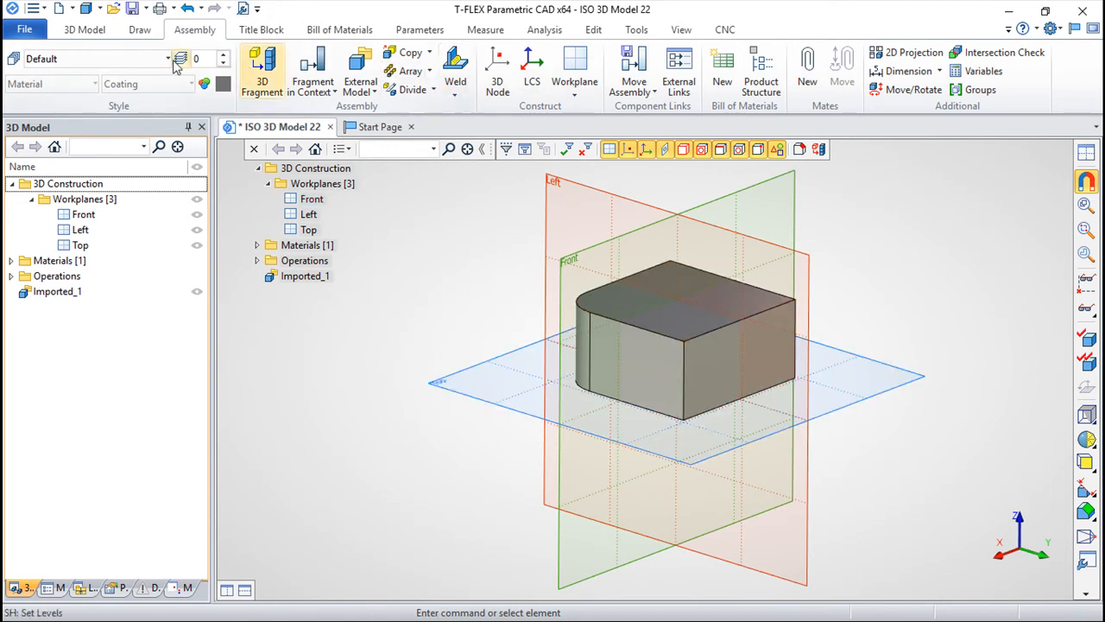
{"action": "left_click", "coordinate": [107, 33]}
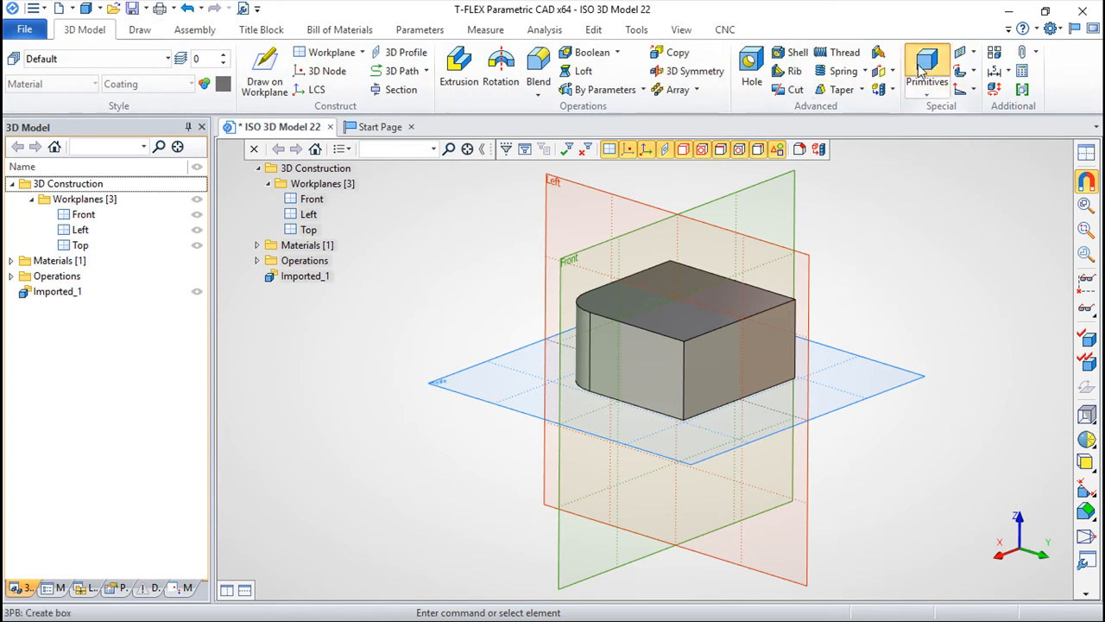
{"action": "left_click", "coordinate": [926, 66]}
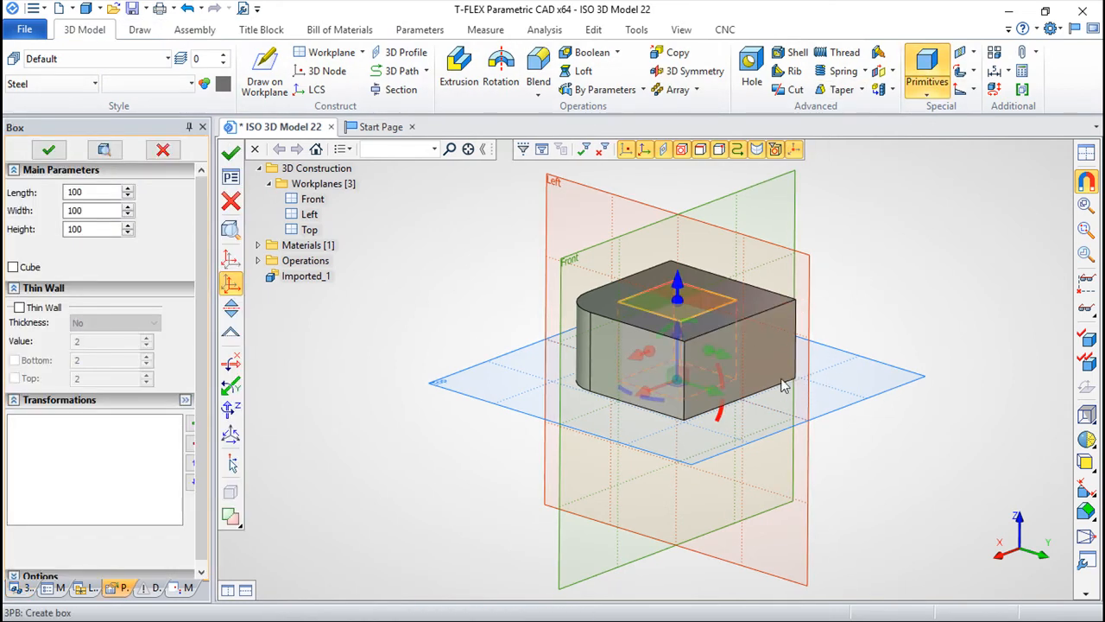
{"action": "key", "text": "Escape"}
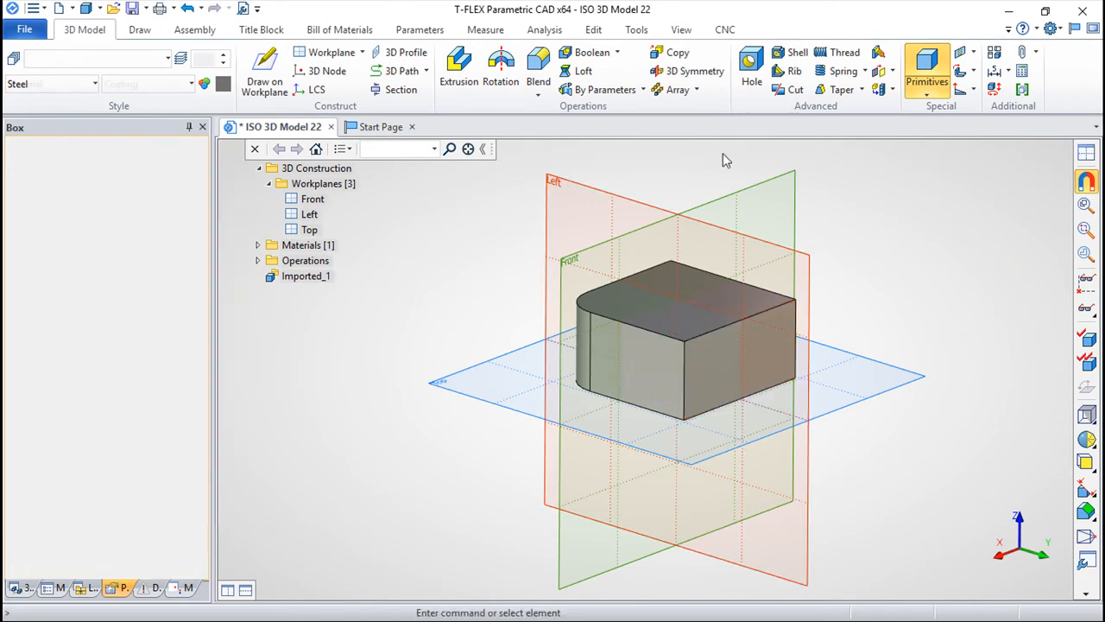
Step: Try rounding the upper edges around the imported body's curved corner with an edge blend of radius 5
{"action": "left_click", "coordinate": [538, 68]}
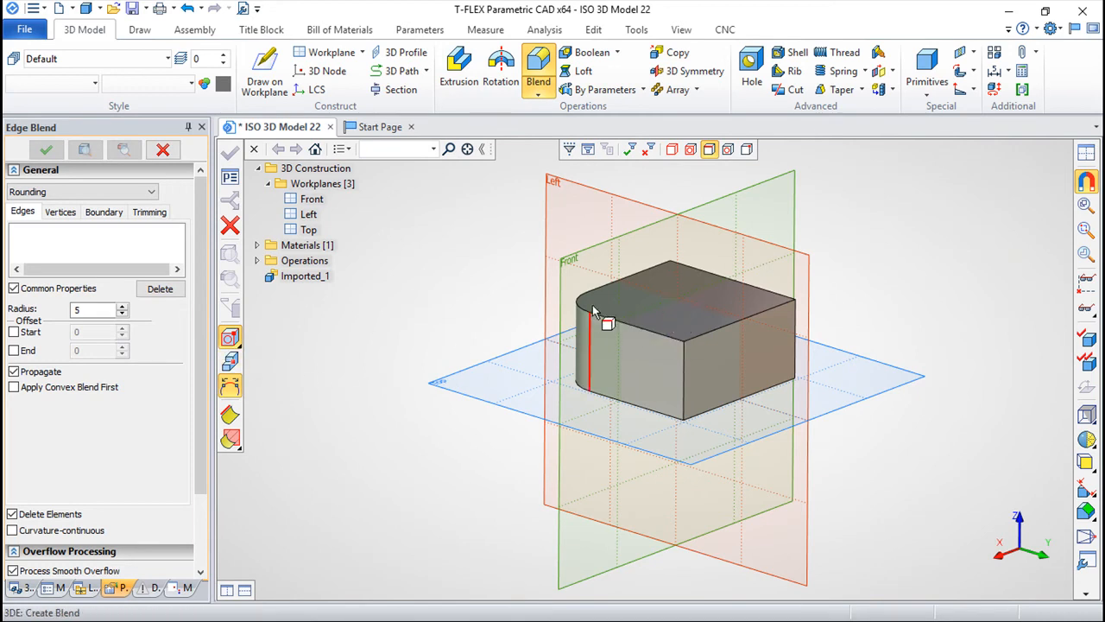
{"action": "left_click", "coordinate": [622, 332]}
{"action": "right_click_drag", "start_coordinate": [671, 395], "coordinate": [643, 380]}
{"action": "scroll", "coordinate": [643, 380], "scroll_direction": "up", "scroll_amount": 5}
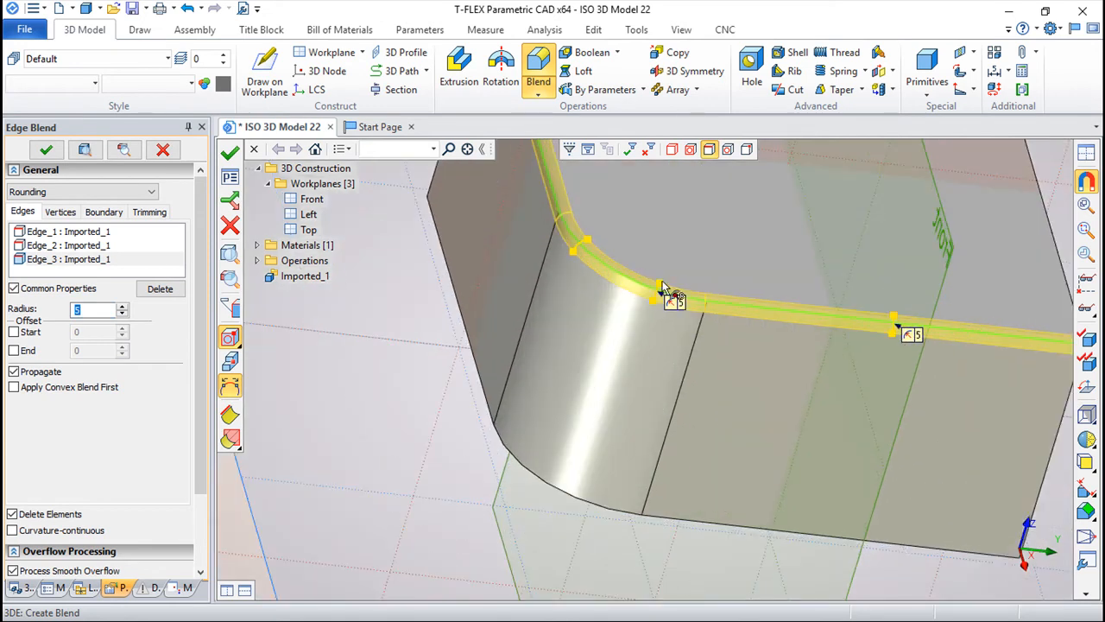
{"action": "left_click_drag", "start_coordinate": [663, 289], "coordinate": [667, 269]}
{"action": "key", "text": "Escape"}
{"action": "key", "text": "Escape"}
{"action": "right_click_drag", "start_coordinate": [640, 479], "coordinate": [697, 371]}
{"action": "middle_click_drag", "start_coordinate": [698, 371], "coordinate": [752, 370]}
{"action": "left_click_drag", "start_coordinate": [967, 291], "coordinate": [871, 299]}
{"action": "left_click", "coordinate": [930, 311]}
{"action": "right_click_drag", "start_coordinate": [988, 283], "coordinate": [991, 246]}
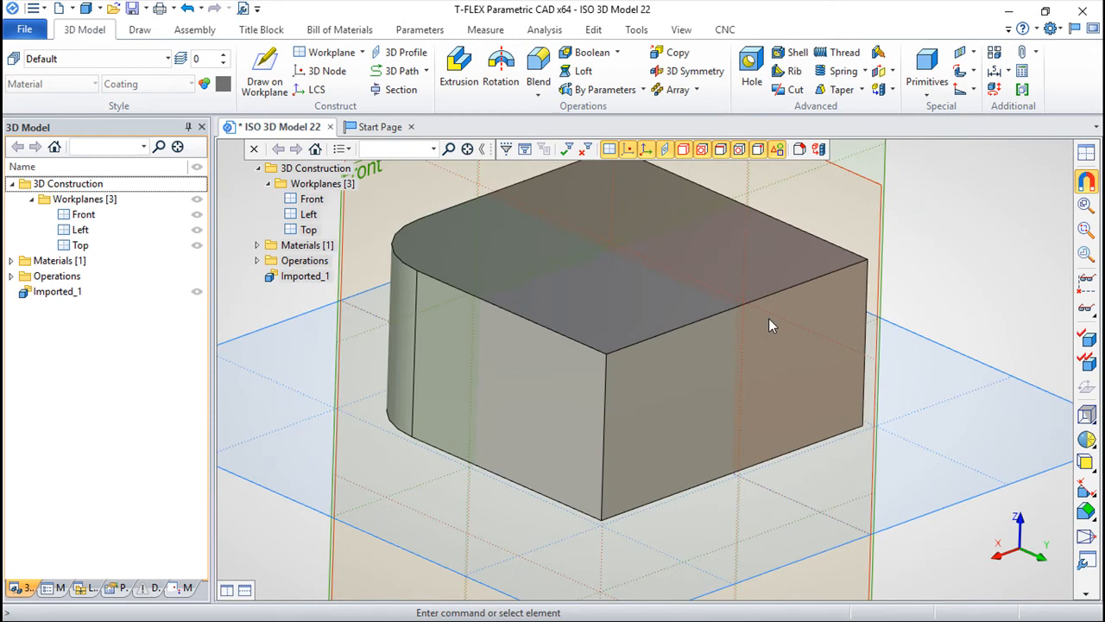
{"action": "right_click", "coordinate": [726, 385]}
{"action": "left_click", "coordinate": [753, 133]}
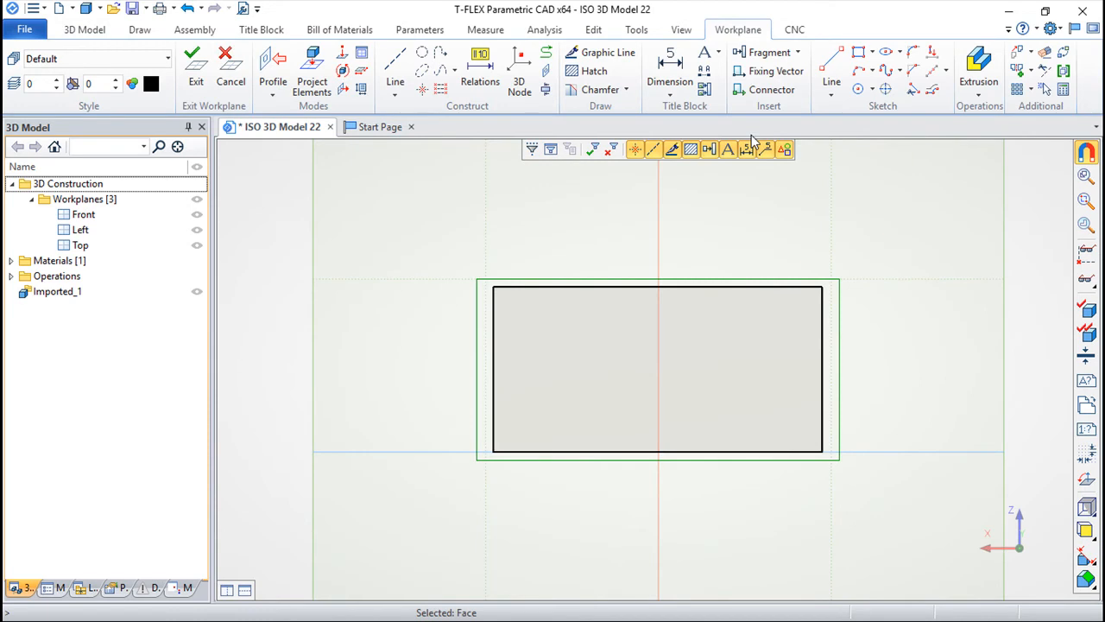
{"action": "left_click", "coordinate": [226, 65]}
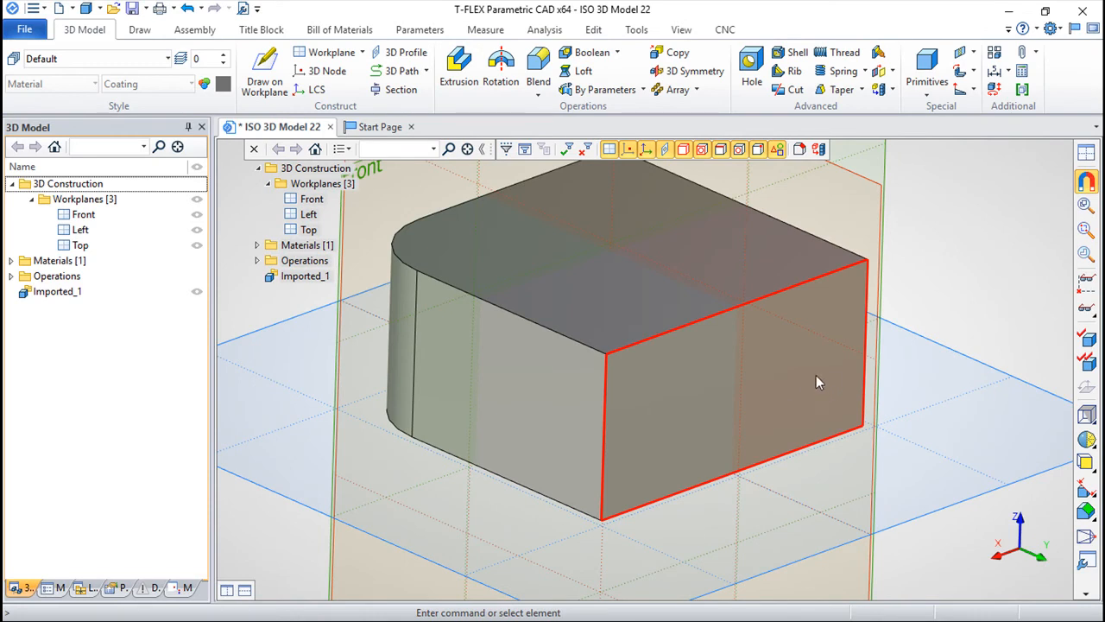
Step: Create a 100 × 100 × 100 box with its origin on the imported body's upper corner, oriented by the vertex directly below
{"action": "left_click", "coordinate": [929, 74]}
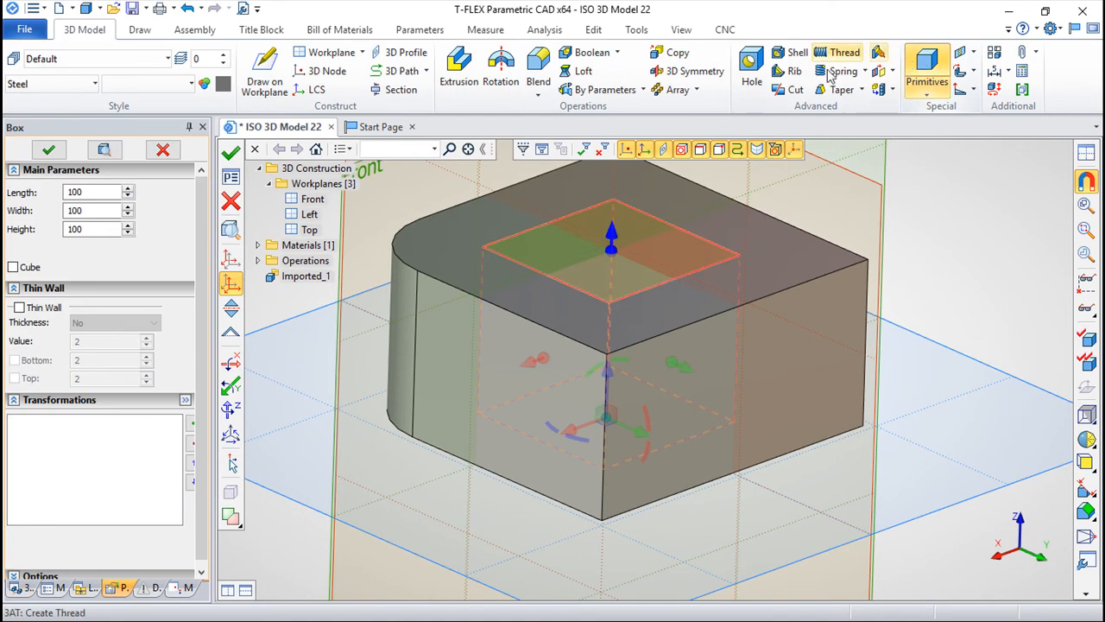
{"action": "left_click", "coordinate": [870, 261]}
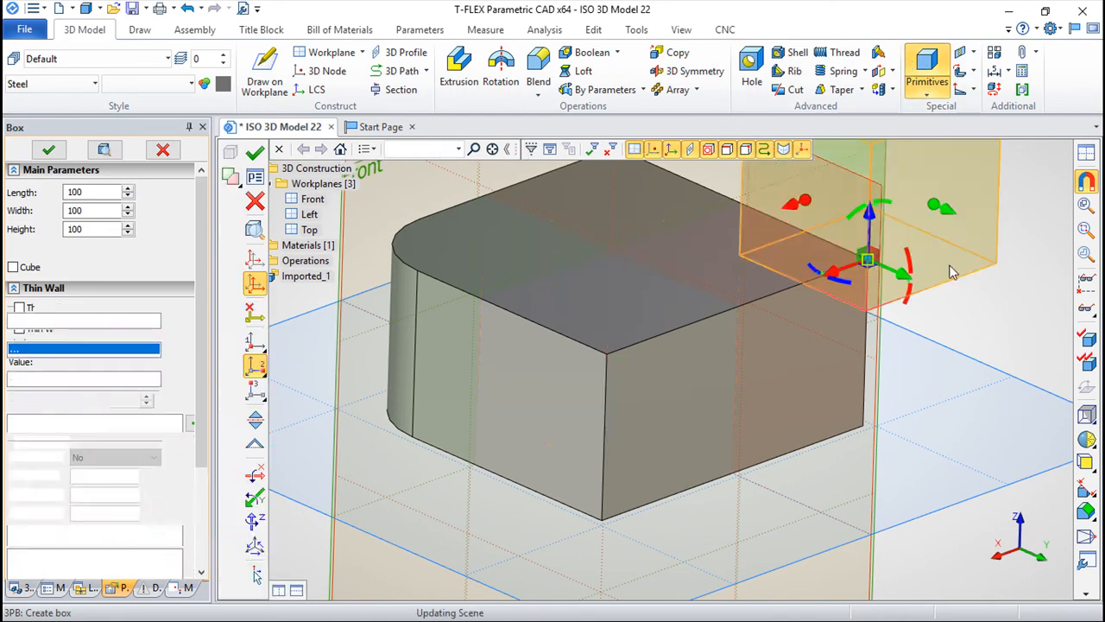
{"action": "left_click", "coordinate": [863, 426]}
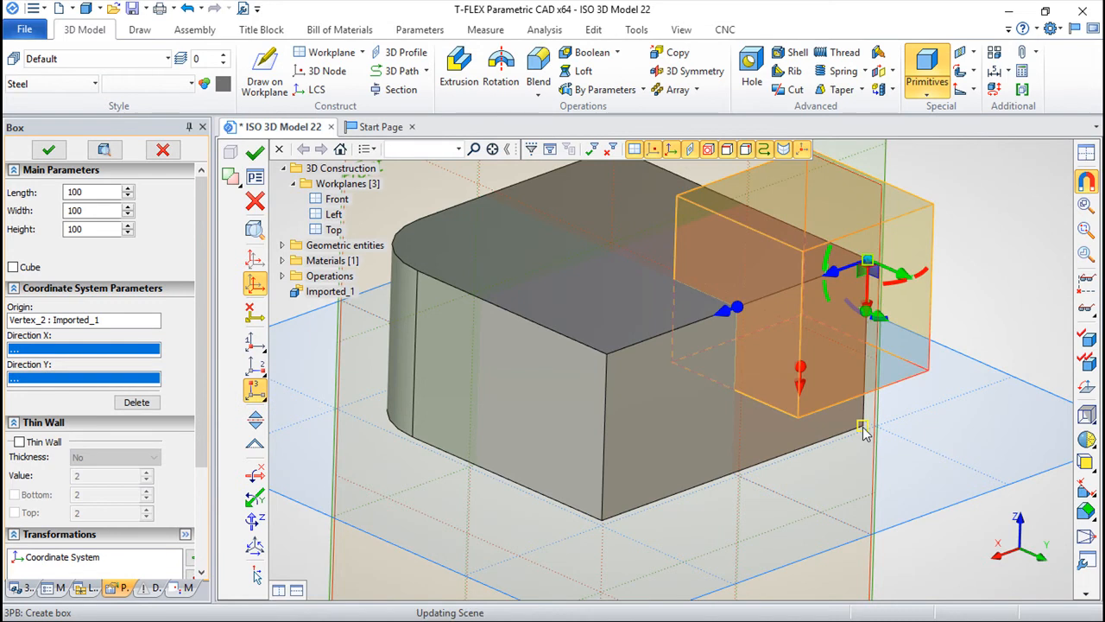
{"action": "left_click", "coordinate": [255, 153]}
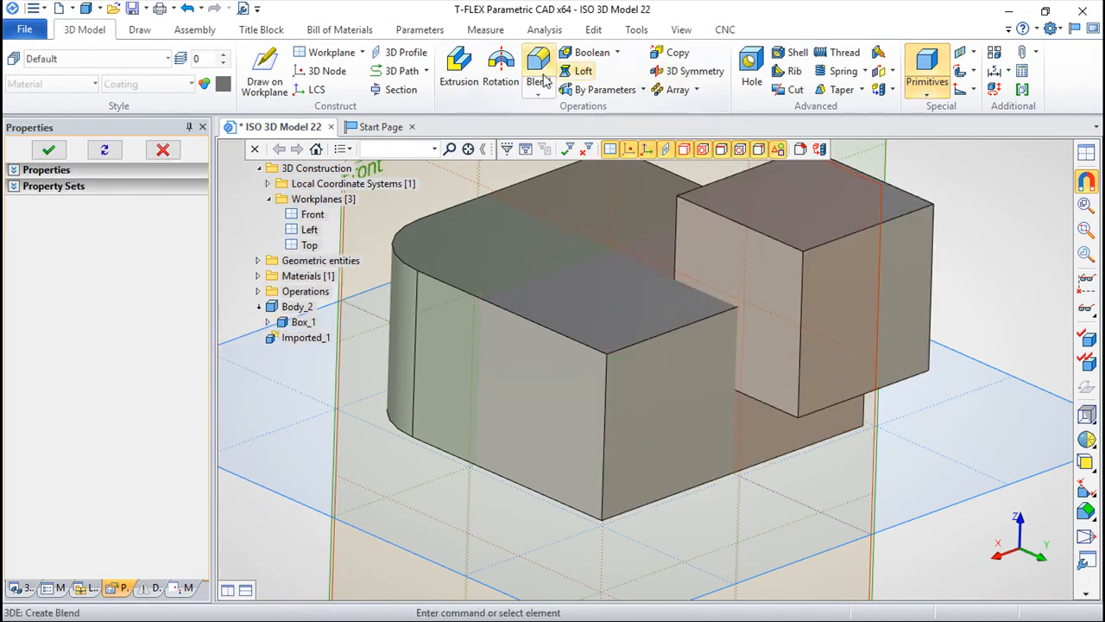
Step: Subtract the box from the imported body with a Boolean Subtraction
{"action": "left_click", "coordinate": [617, 55]}
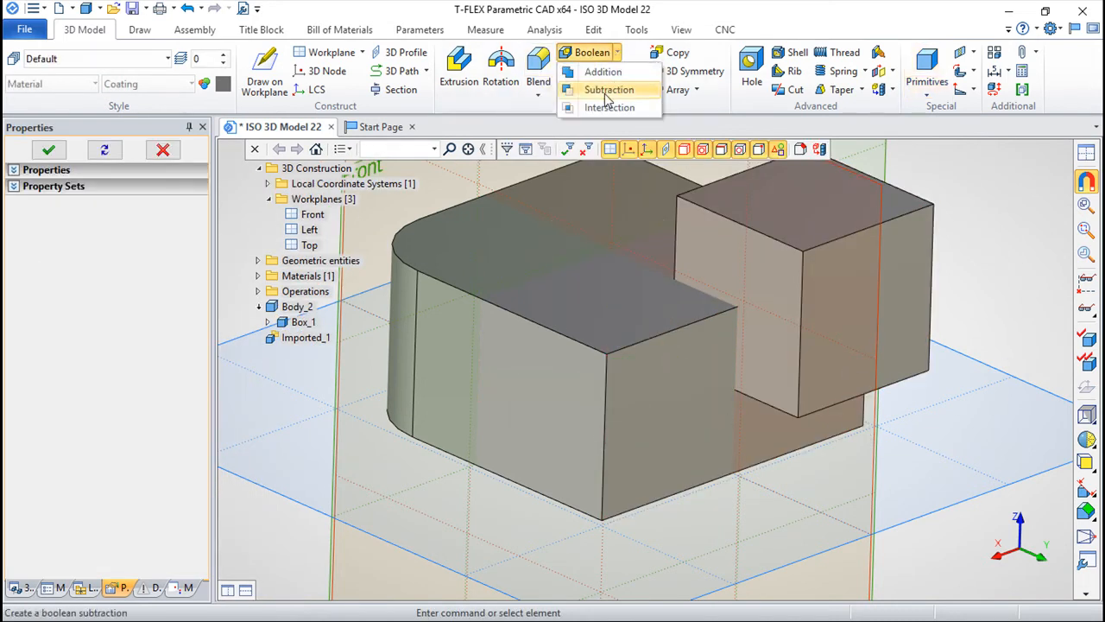
{"action": "left_click", "coordinate": [605, 90]}
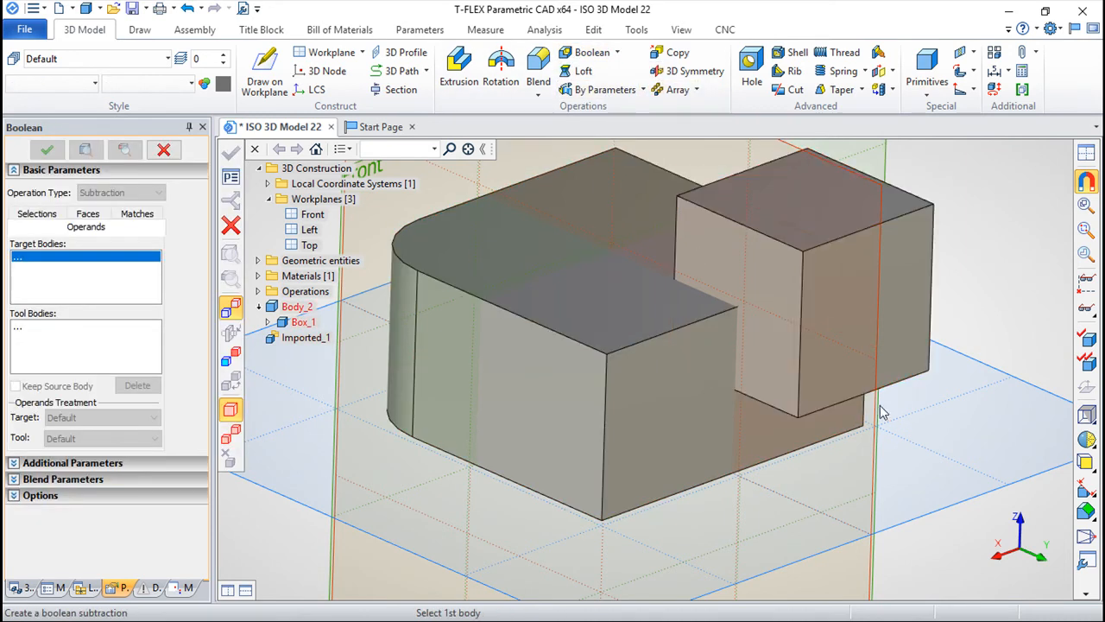
{"action": "left_click", "coordinate": [587, 238]}
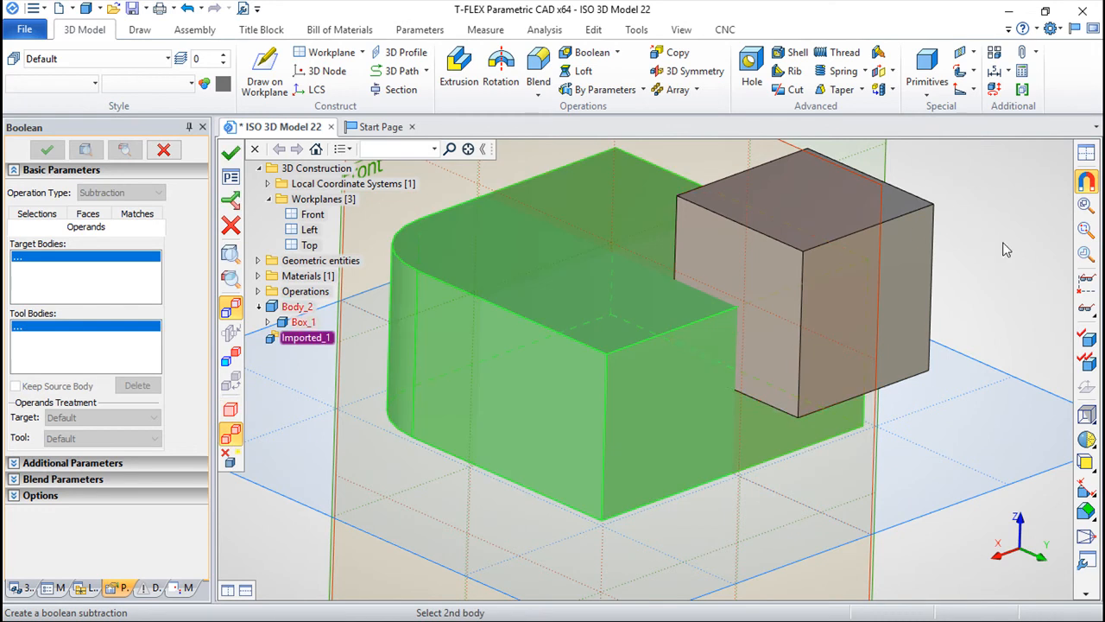
{"action": "left_click", "coordinate": [889, 264]}
{"action": "left_click", "coordinate": [906, 234]}
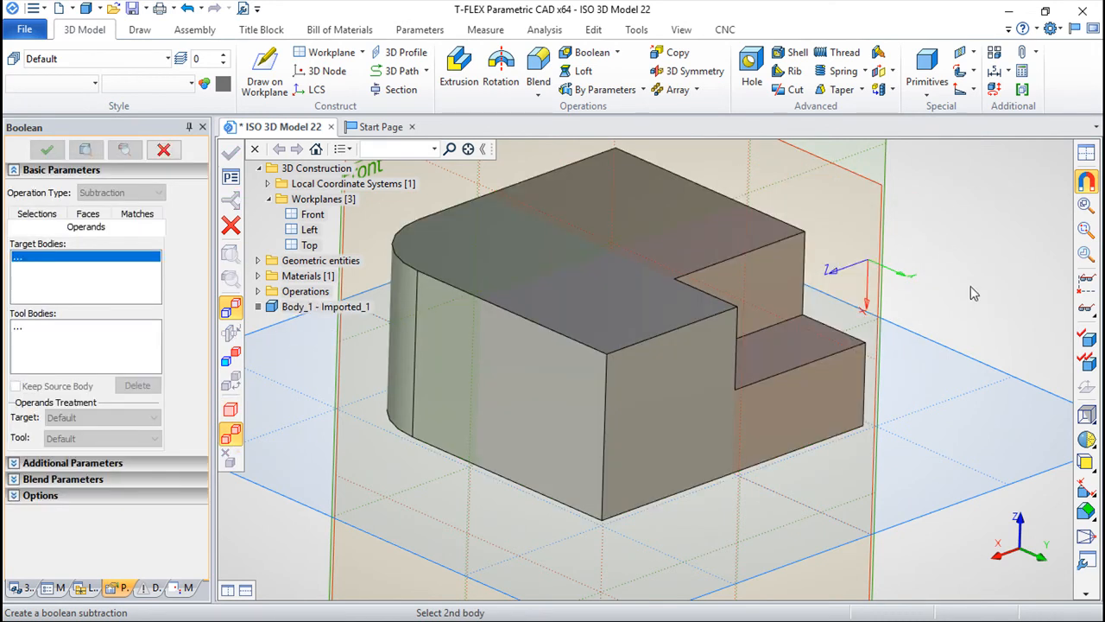
{"action": "key", "text": "Escape"}
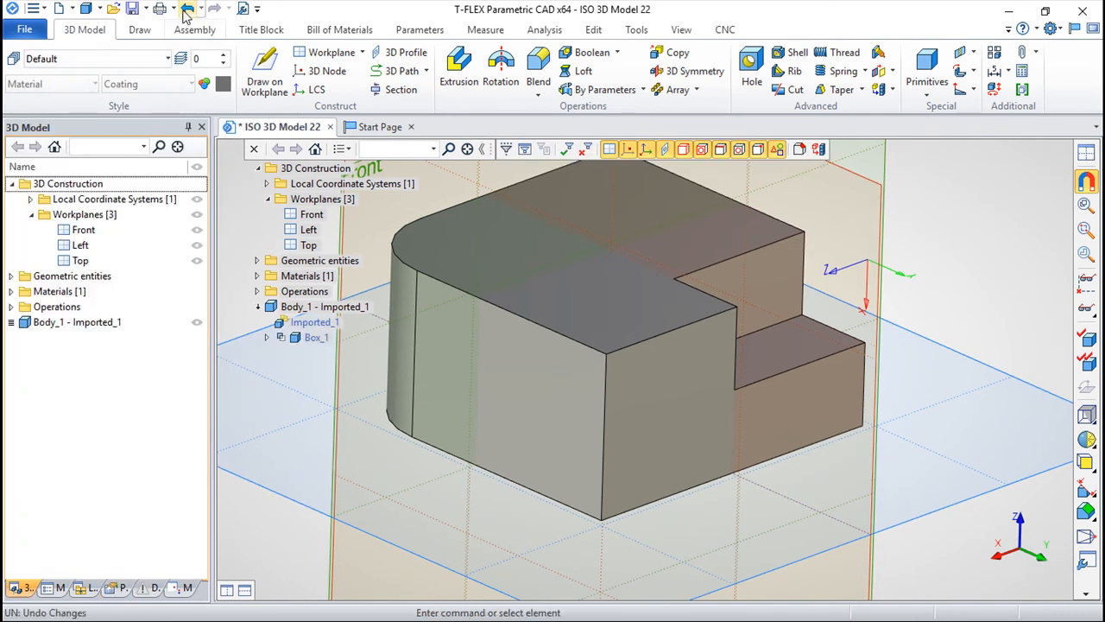
Step: Undo the Boolean subtraction and the box creation
{"action": "left_click", "coordinate": [187, 10]}
{"action": "left_click", "coordinate": [187, 10]}
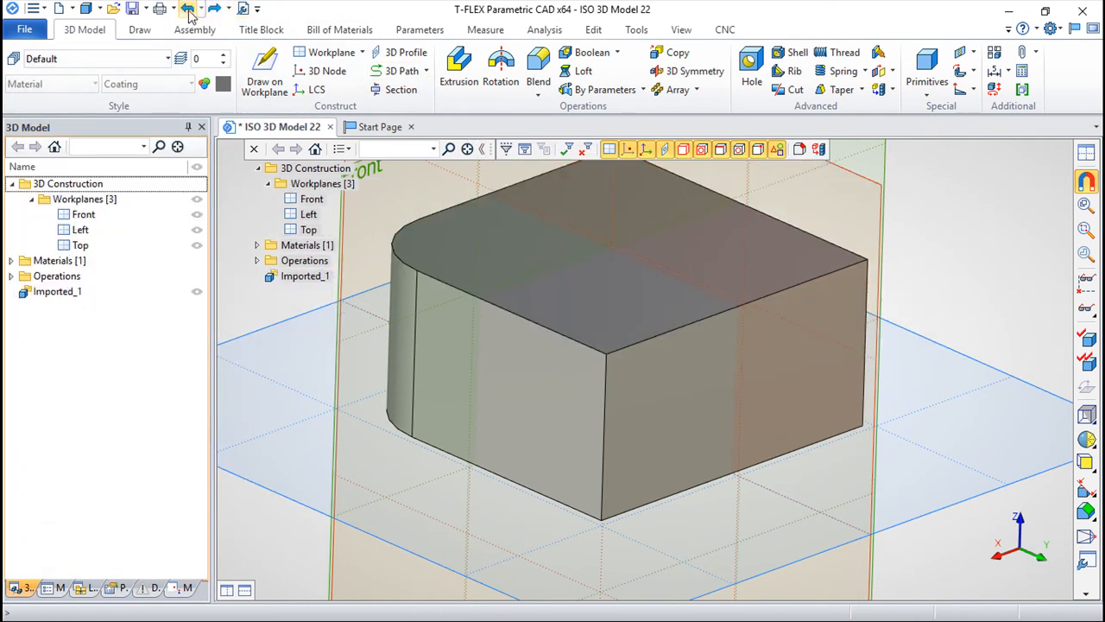
Step: Sketch a circle centred on the imported body's flat face that faces the Y direction, and finish the workplane drawing
{"action": "right_click", "coordinate": [744, 373]}
{"action": "left_click", "coordinate": [808, 121]}
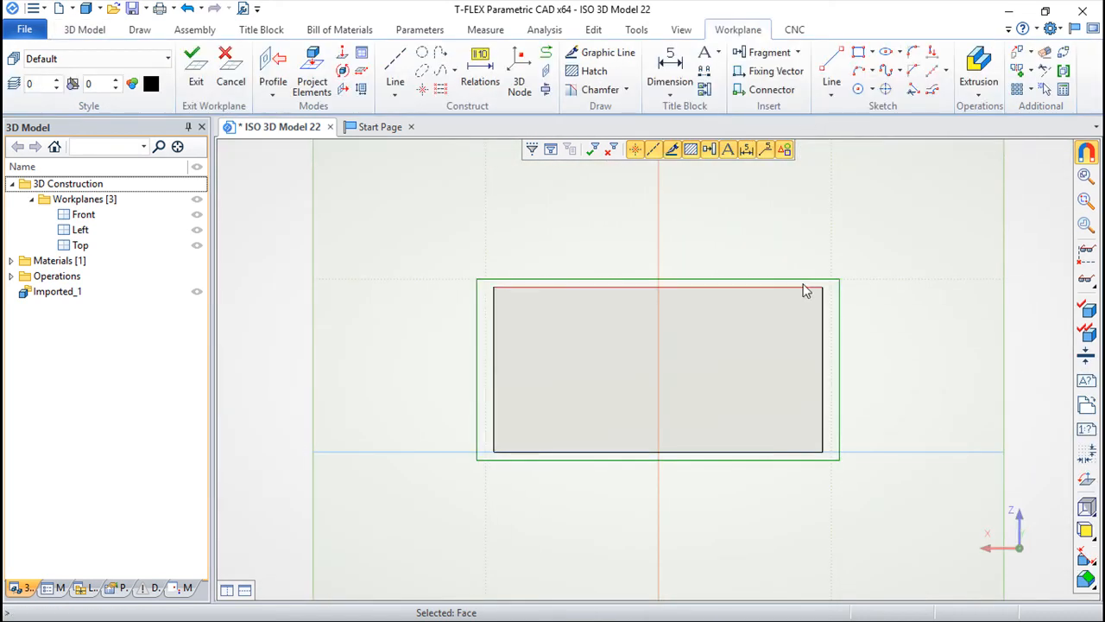
{"action": "left_click", "coordinate": [858, 89]}
{"action": "left_click", "coordinate": [659, 370]}
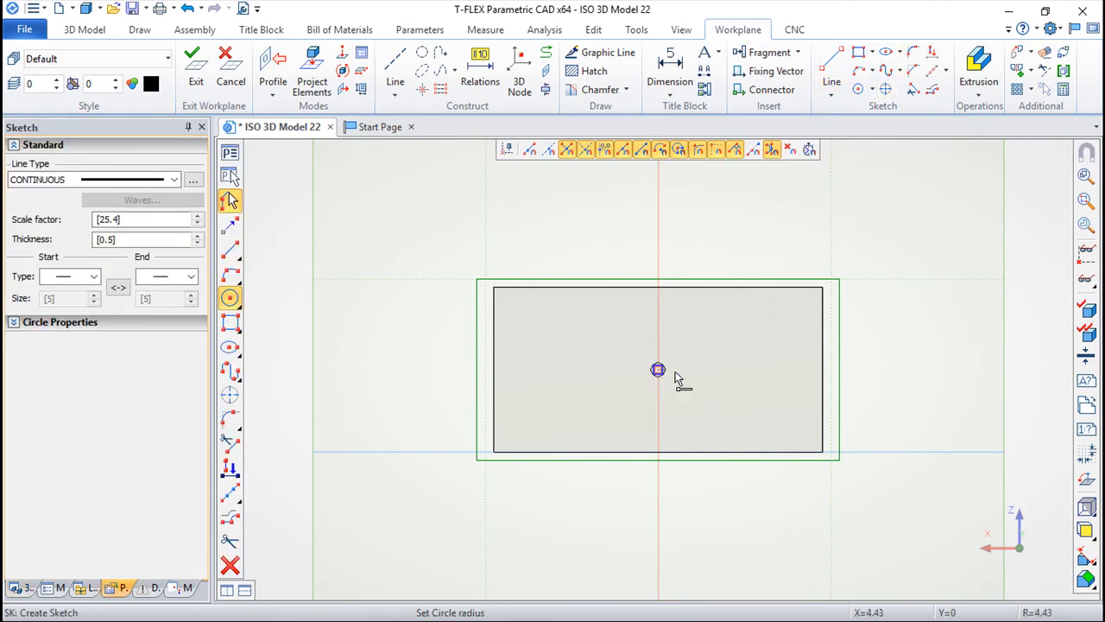
{"action": "left_click", "coordinate": [691, 390]}
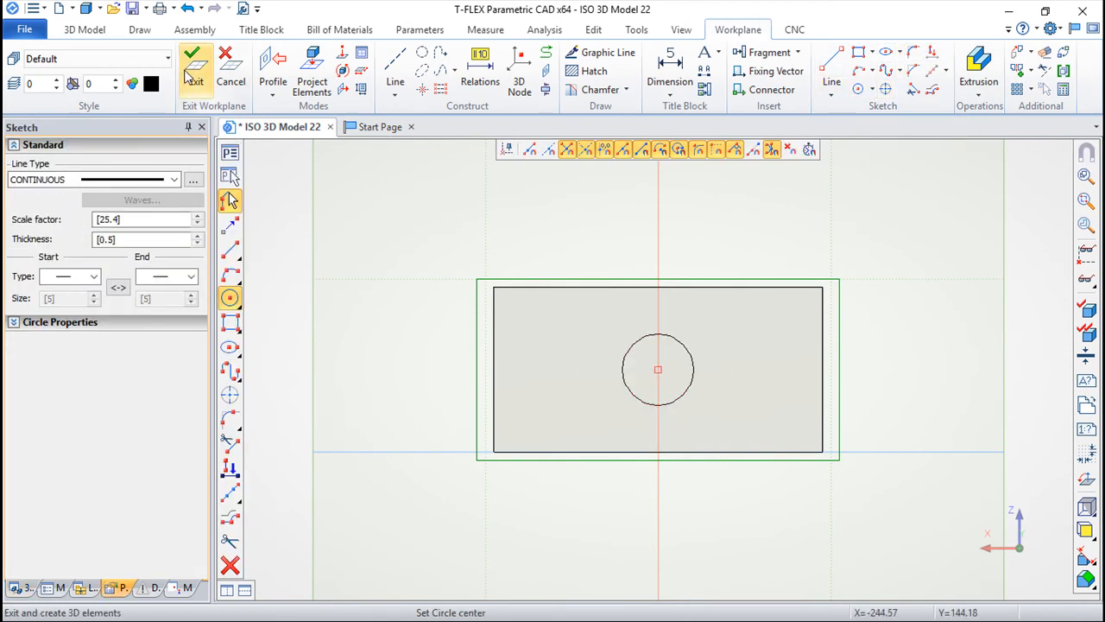
{"action": "left_click", "coordinate": [196, 81]}
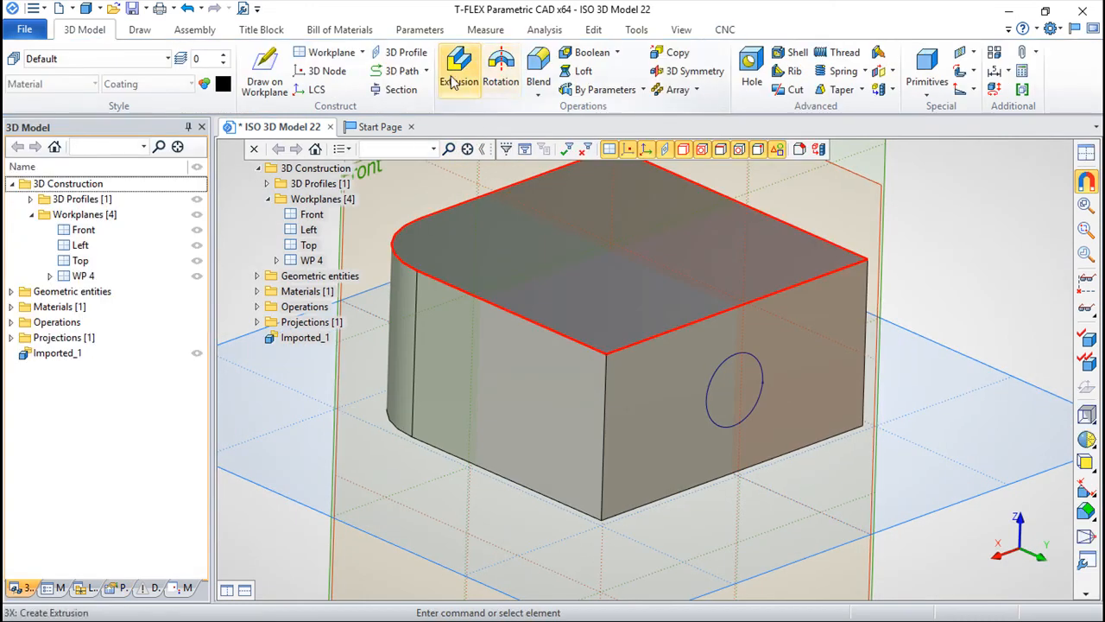
Step: Cut a through hole in the imported body by extruding the circle profile Through All with Boolean Subtraction
{"action": "left_click", "coordinate": [459, 69]}
{"action": "left_click", "coordinate": [85, 202]}
{"action": "left_click", "coordinate": [82, 229]}
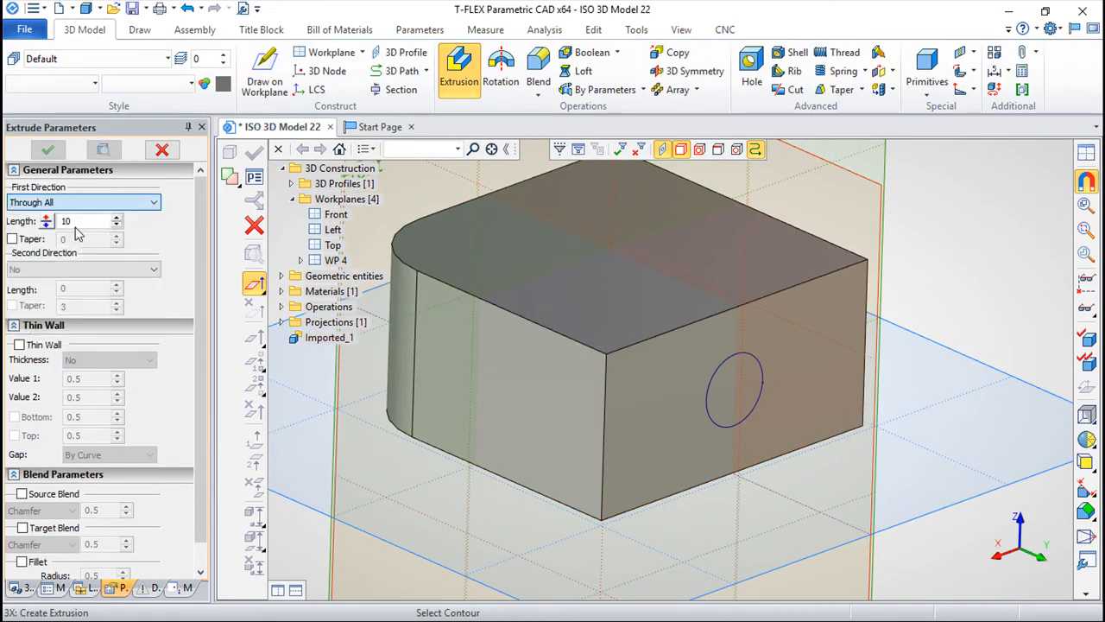
{"action": "left_click", "coordinate": [755, 423]}
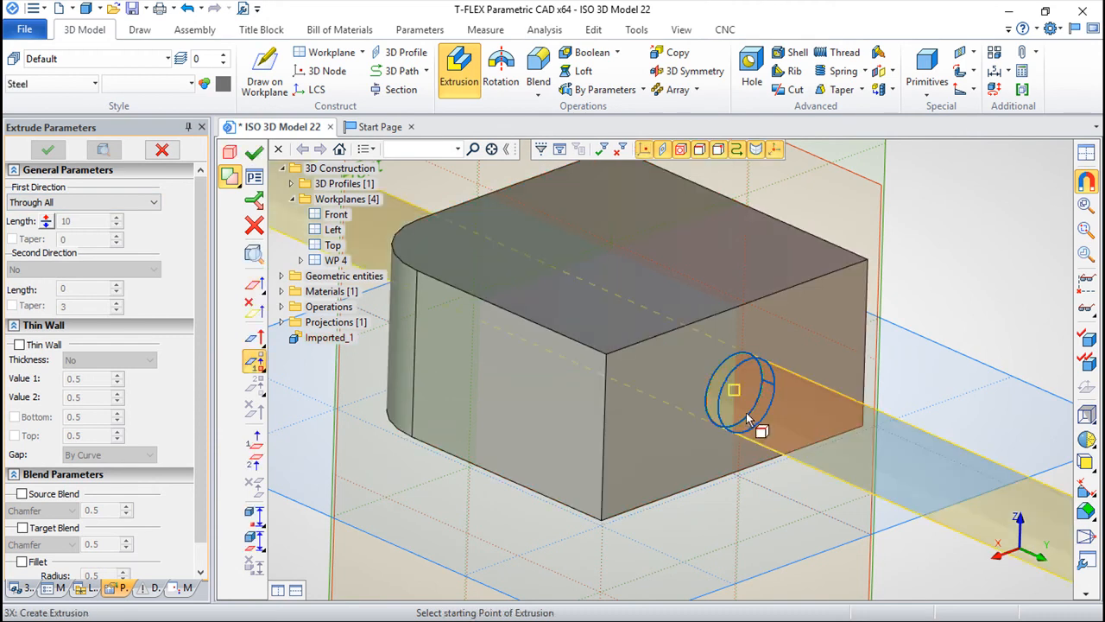
{"action": "left_click", "coordinate": [231, 180]}
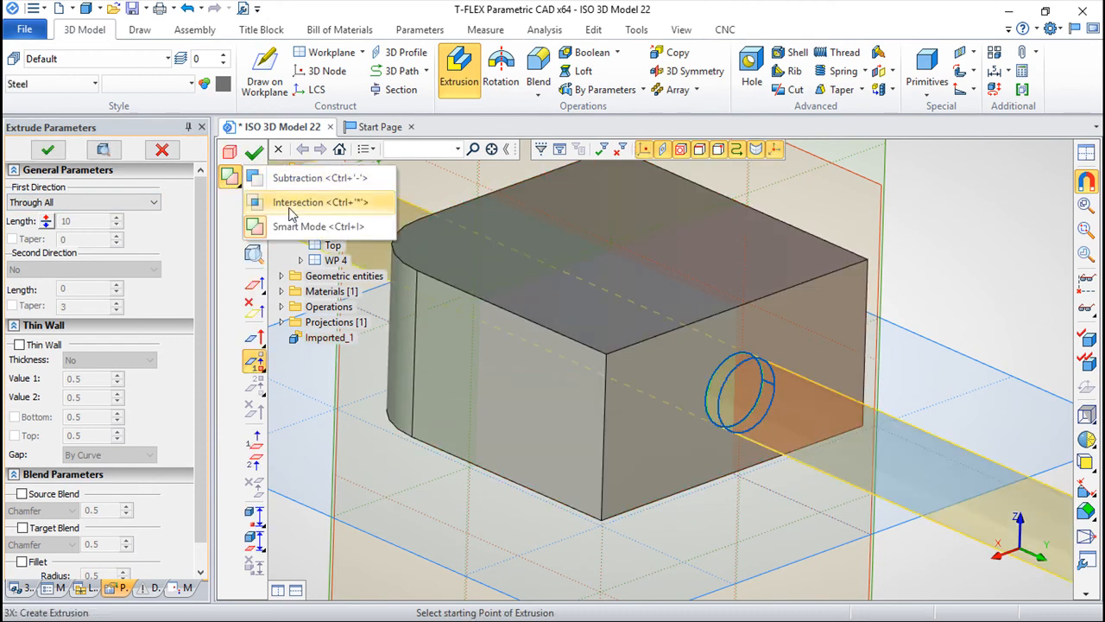
{"action": "left_click", "coordinate": [290, 183]}
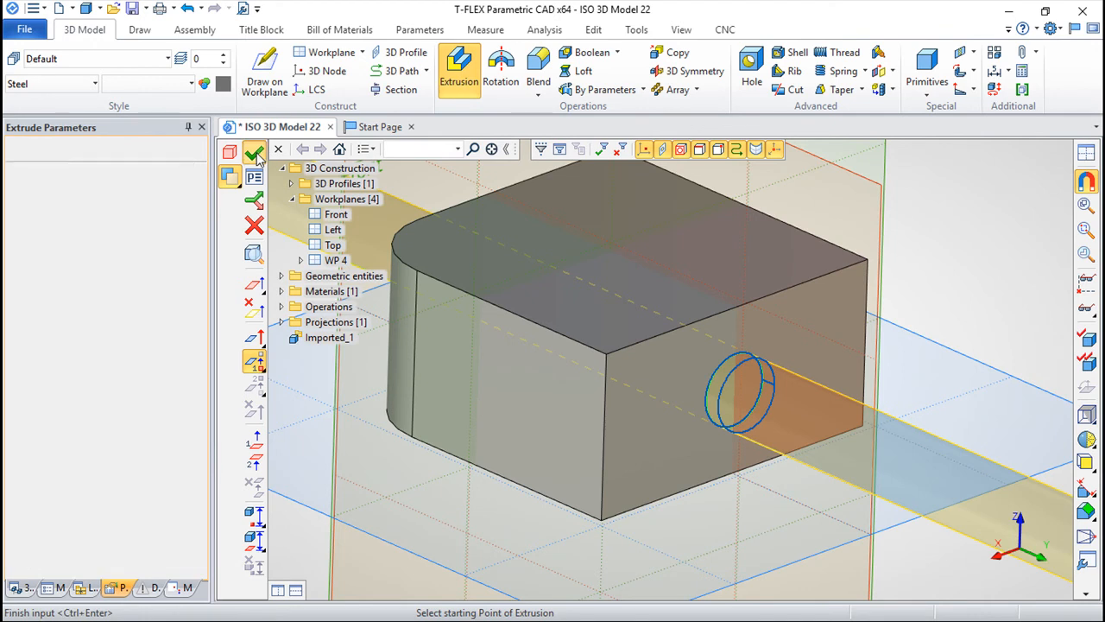
{"action": "left_click", "coordinate": [254, 152]}
{"action": "key", "text": "Escape"}
Step: Round the hole's edge on the sketched face with an Edge Blend, enlarging the blend radius freehand
{"action": "mouse_move", "coordinate": [596, 365]}
{"action": "left_mouse_down"}
{"action": "mouse_move", "coordinate": [436, 307]}
{"action": "mouse_move", "coordinate": [613, 370]}
{"action": "left_mouse_up"}
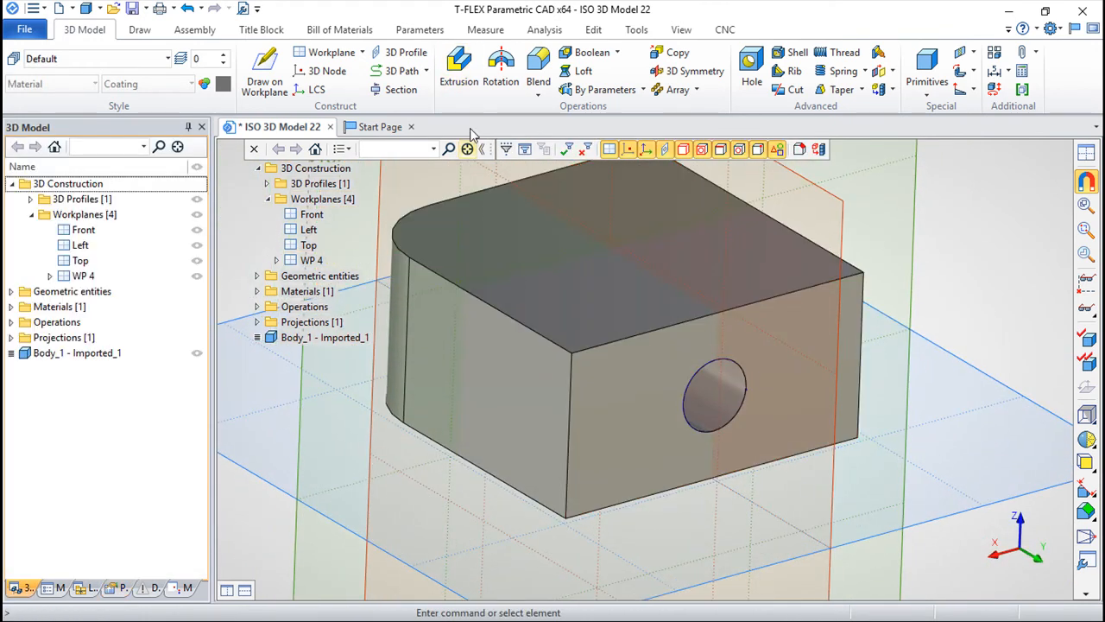
{"action": "left_click", "coordinate": [539, 62]}
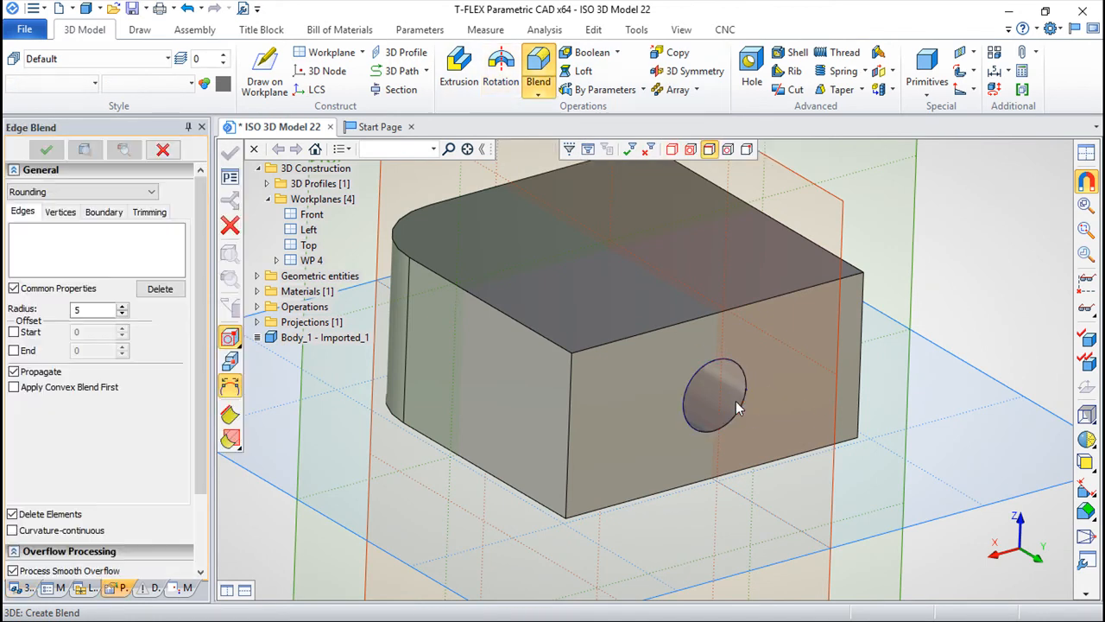
{"action": "left_click", "coordinate": [746, 416]}
{"action": "left_click_drag", "start_coordinate": [746, 416], "coordinate": [756, 439]}
{"action": "left_click", "coordinate": [767, 404]}
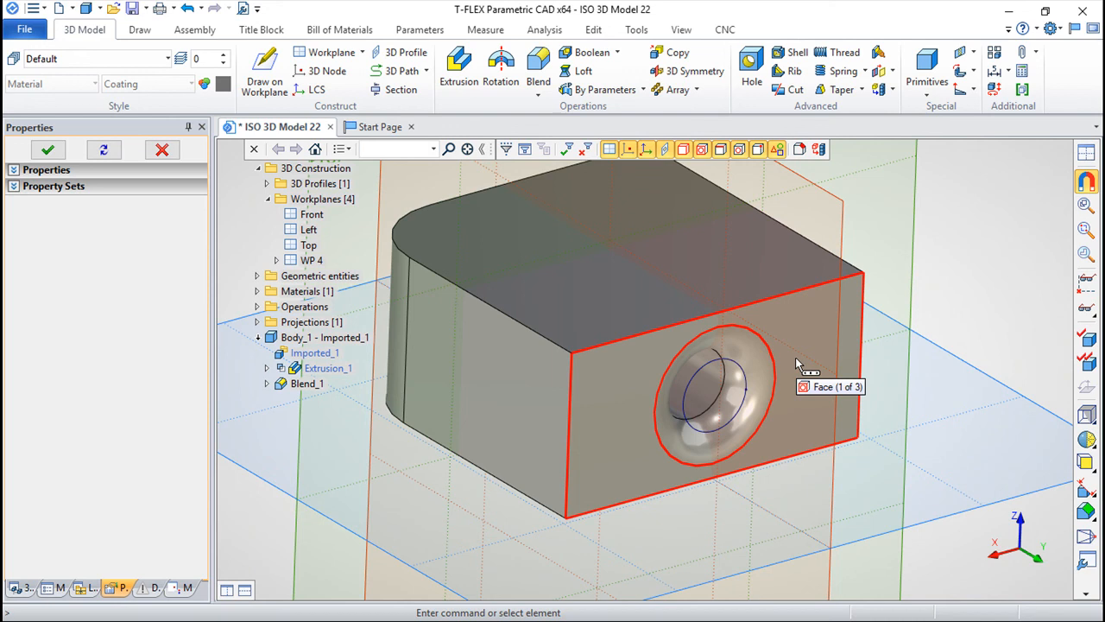
{"action": "scroll", "coordinate": [920, 301], "scroll_direction": "down", "scroll_amount": 2}
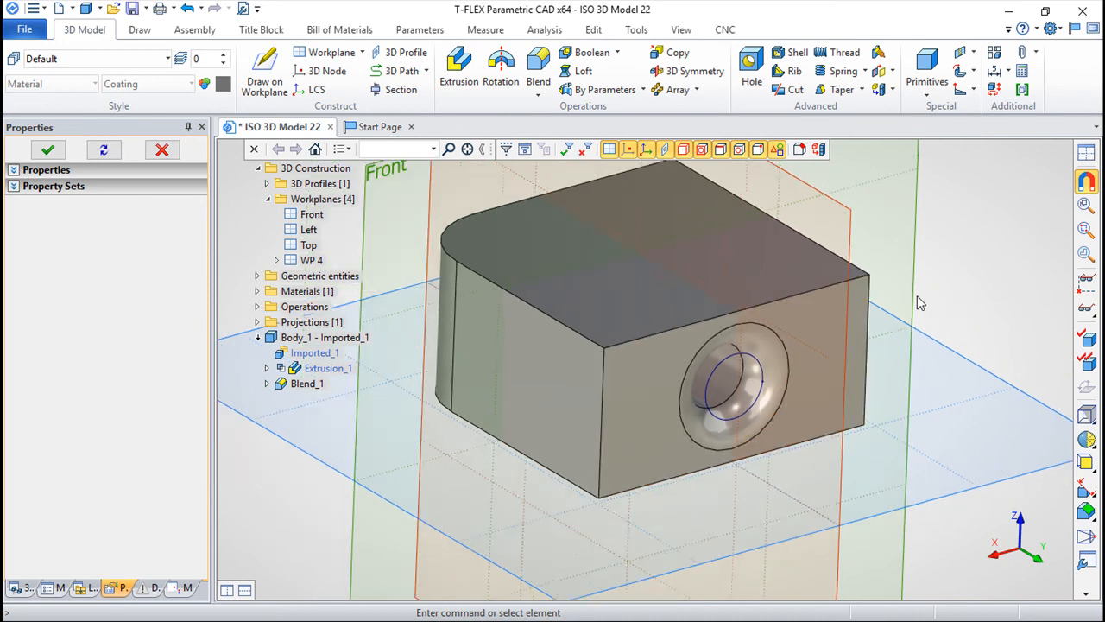
{"action": "left_click_drag", "start_coordinate": [956, 510], "coordinate": [982, 491]}
{"action": "left_click_drag", "start_coordinate": [949, 369], "coordinate": [971, 381]}
{"action": "left_click_drag", "start_coordinate": [743, 433], "coordinate": [757, 499]}
{"action": "left_click_drag", "start_coordinate": [757, 317], "coordinate": [720, 243]}
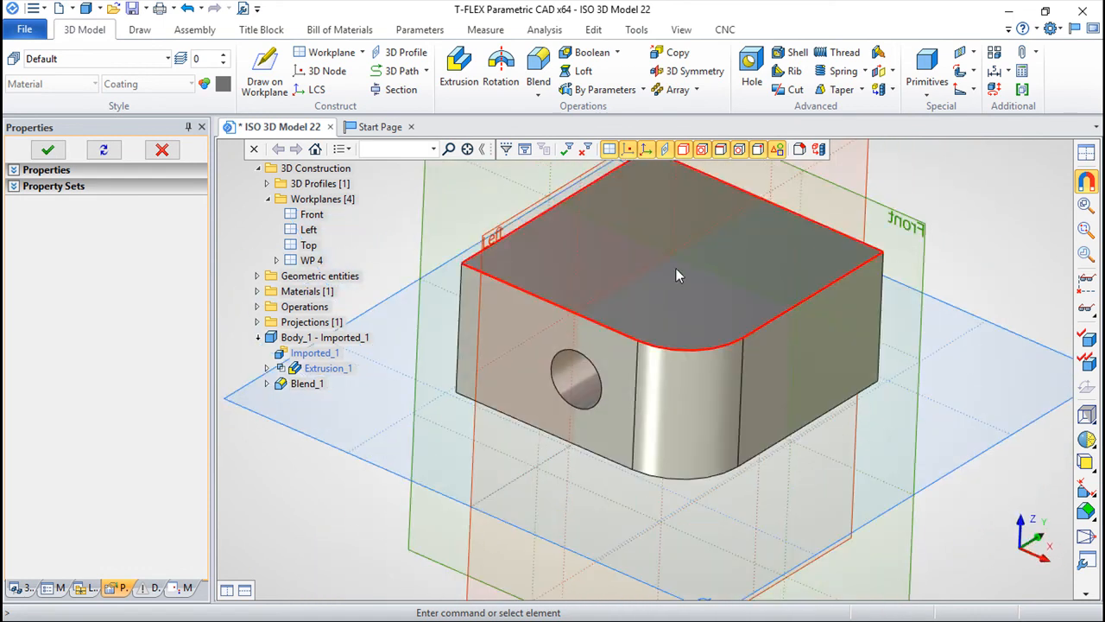